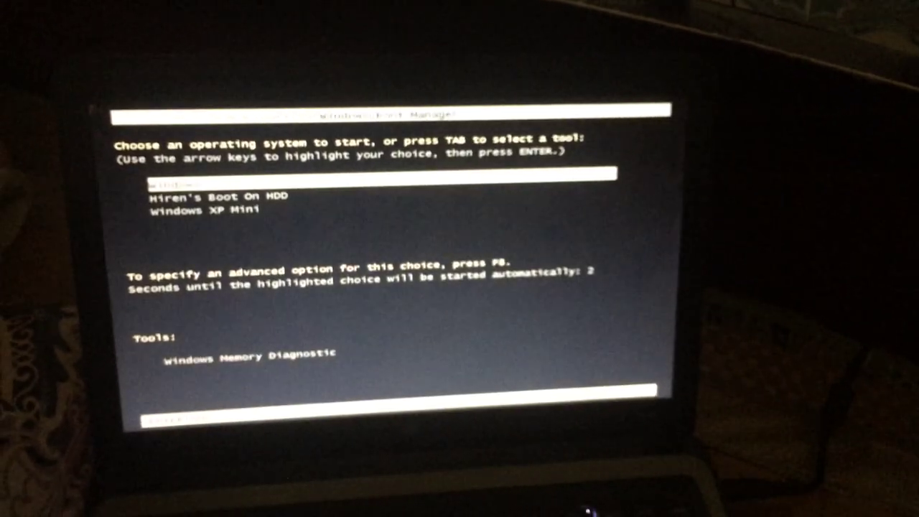
- Halt the boot countdown and start Windows XP Mini from the Windows Boot Manager list
key(Down)
key(Up)
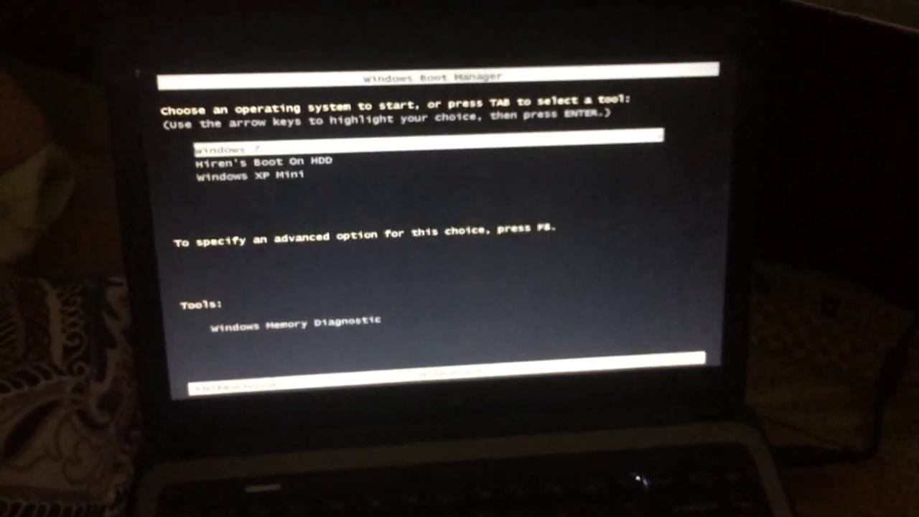
key(Down)
key(Down)
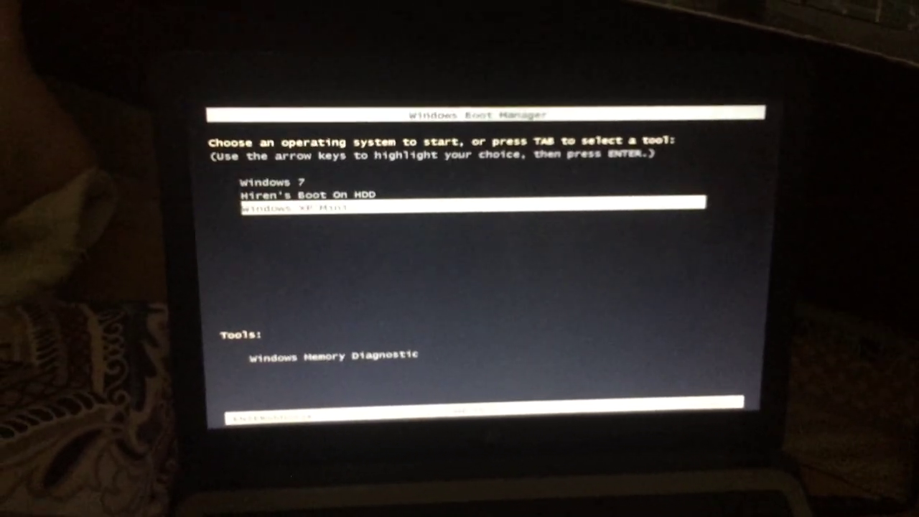
key(Up)
key(Up)
key(Down)
key(Down)
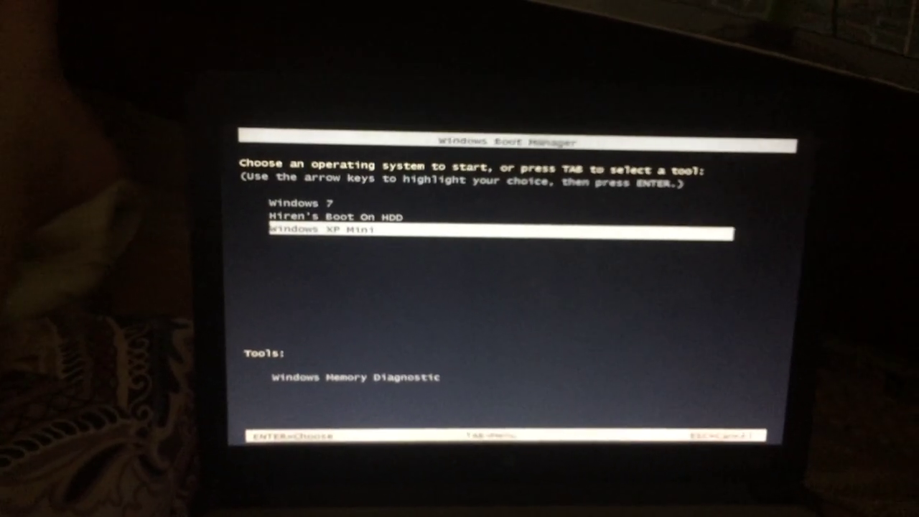
key(Up)
key(Up)
key(Return)
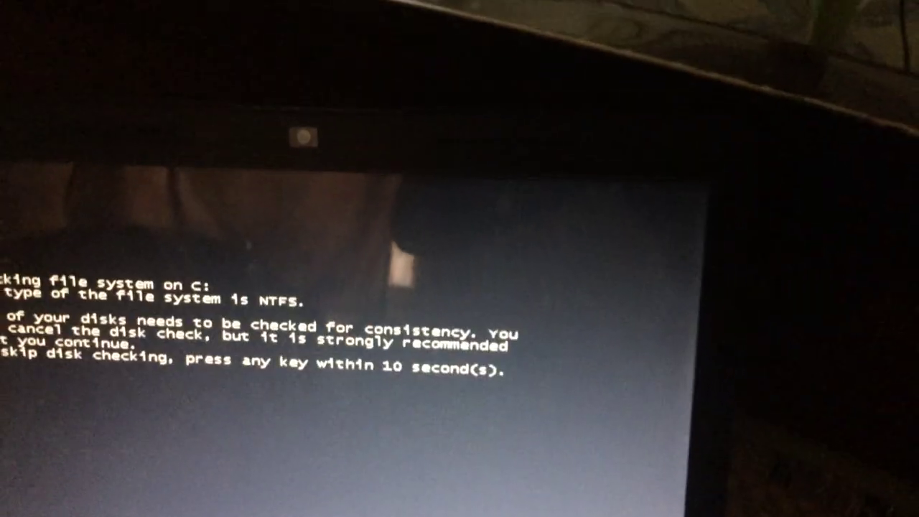
- Skip the NTFS consistency check on C: so XP Mini boots to its desktop
key(Return)
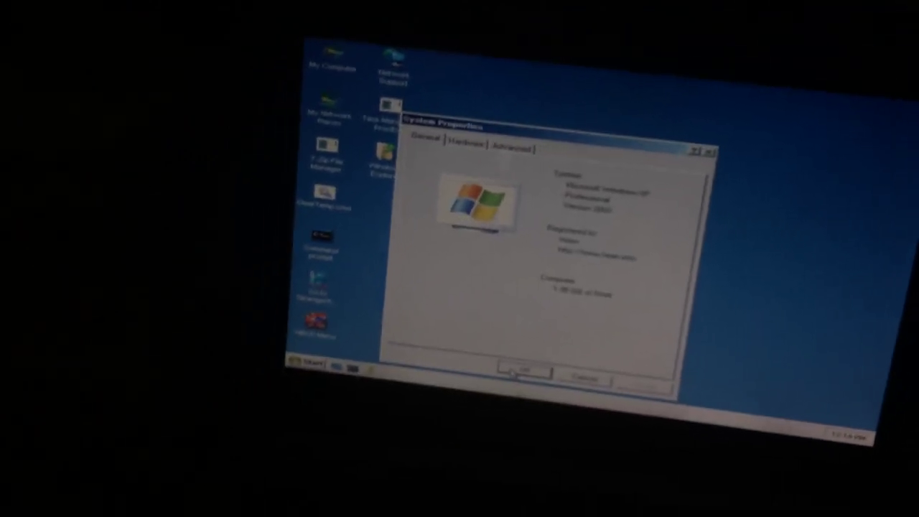
- Close System Properties and shut down Windows XP Mini, which ends in a stop-error screen
click(526, 383)
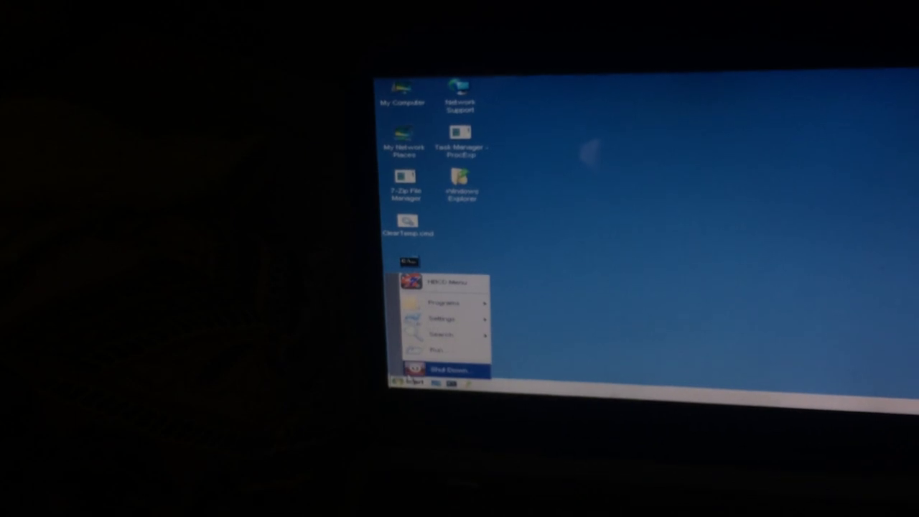
key(alt+F4)
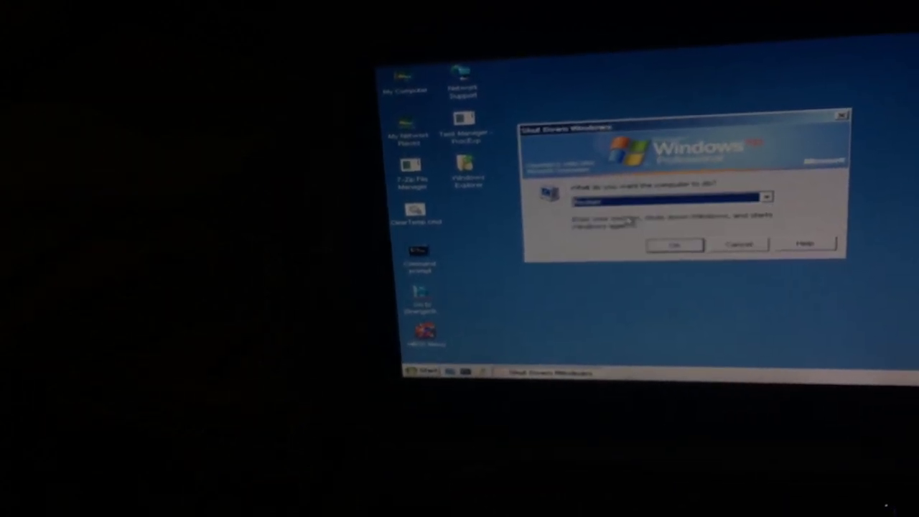
key(Return)
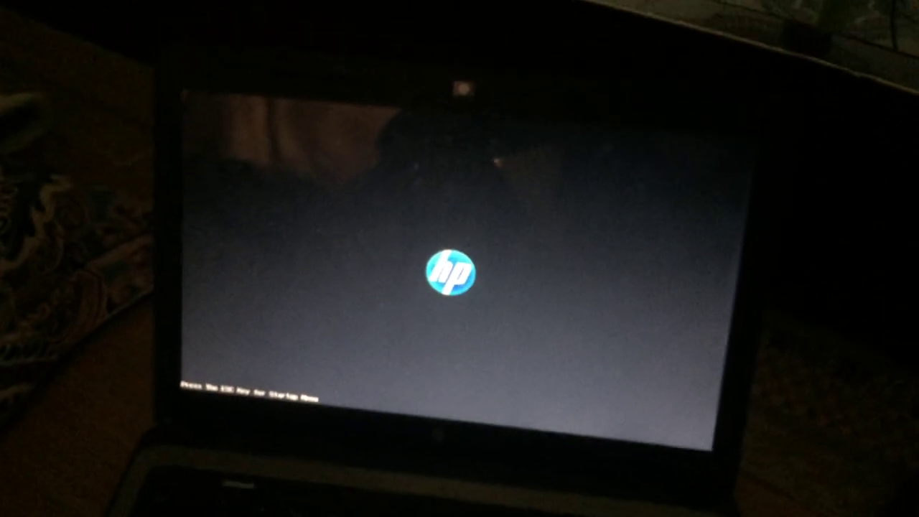
- Boot Hiren's Boot On HDD and launch the plain Dos entry from its Dos submenu
key(Down)
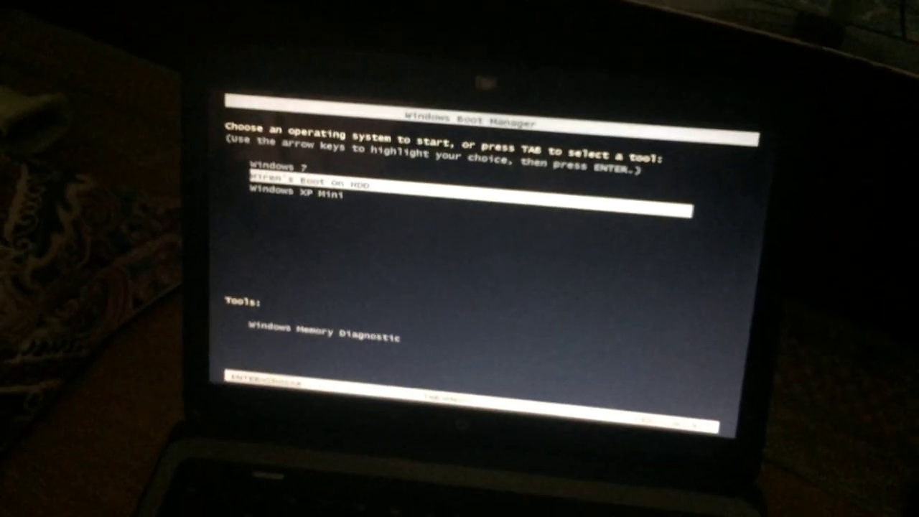
key(Return)
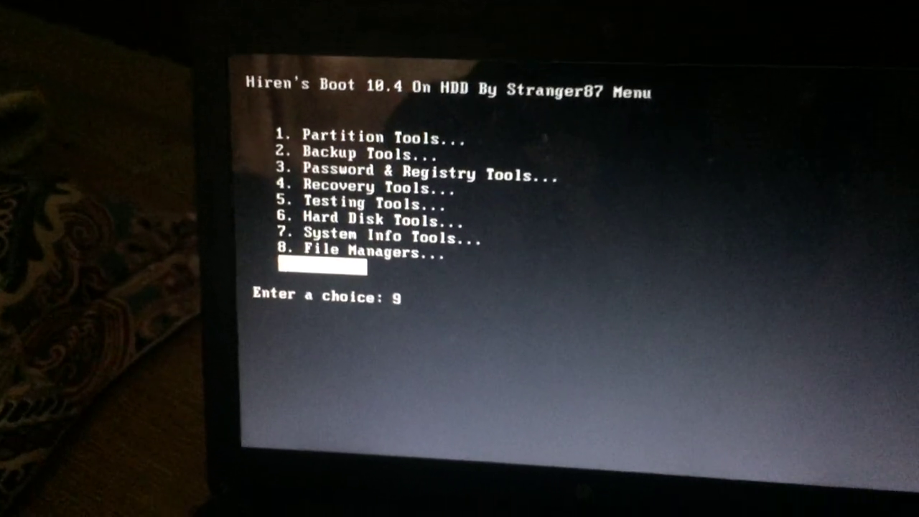
key(Up)
key(Up)
key(Up)
key(Up)
key(Up)
key(Up)
key(Up)
key(Up)
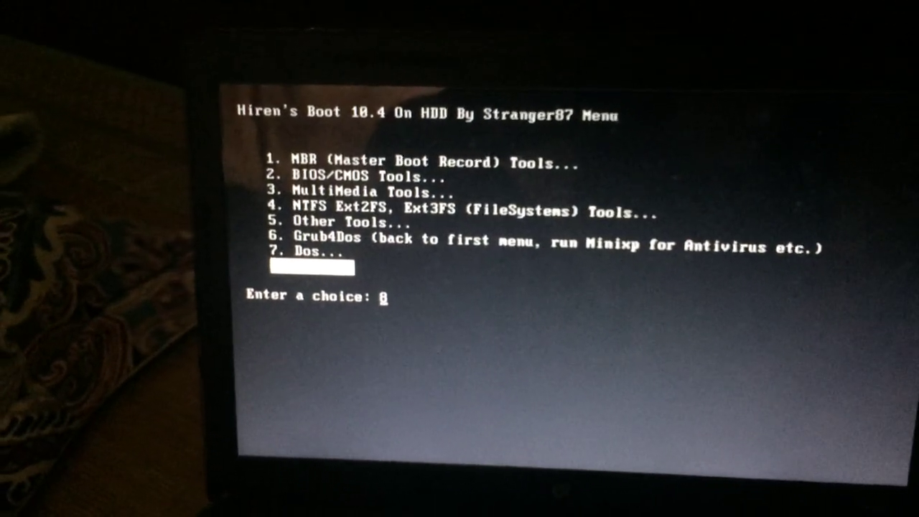
key(Up)
key(Up)
key(Up)
key(Up)
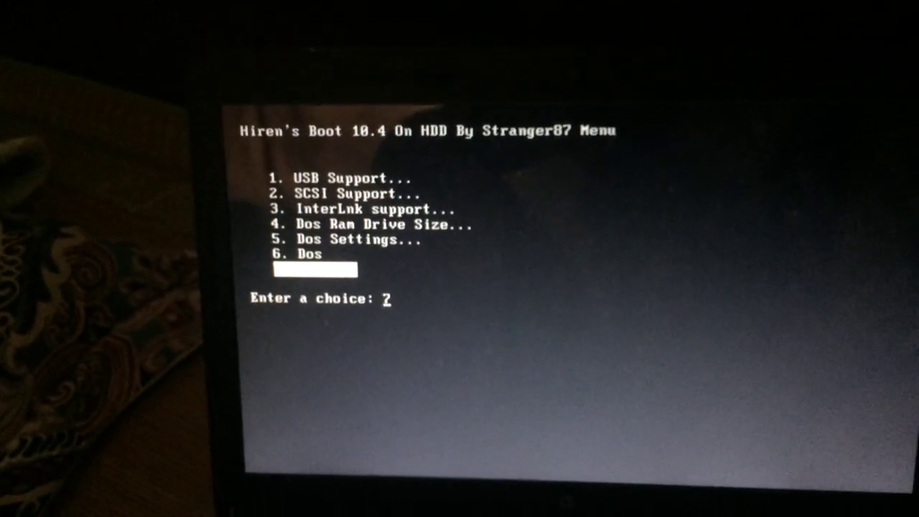
key(Return)
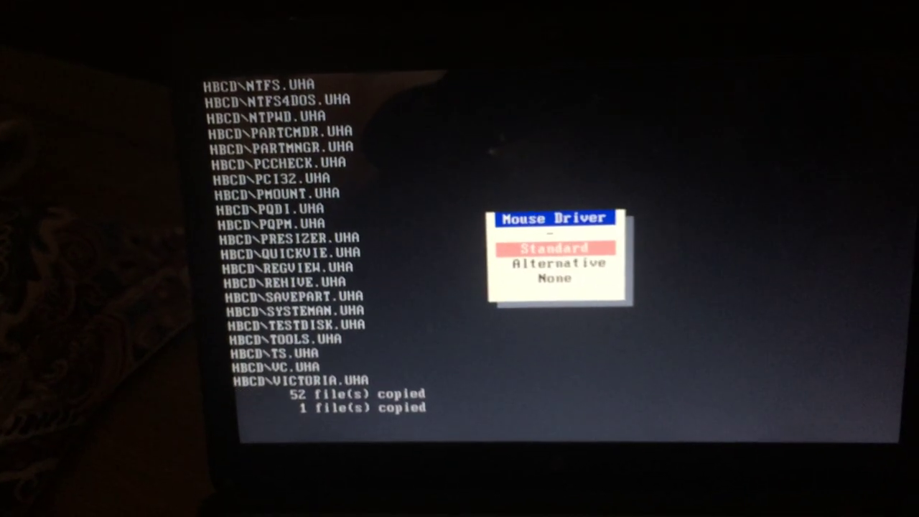
- Load DOS with Standard mouse, Auto drivers and United States keyboard, then try drive C:
key(Return)
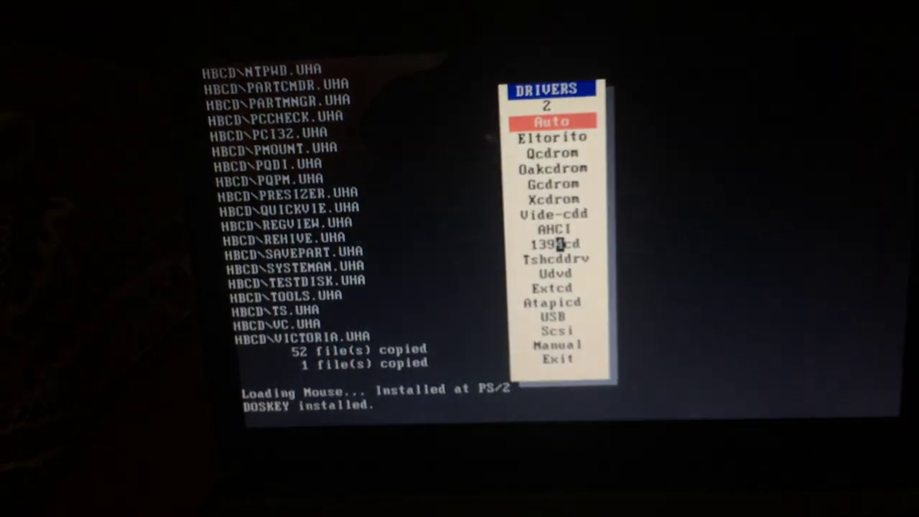
key(Return)
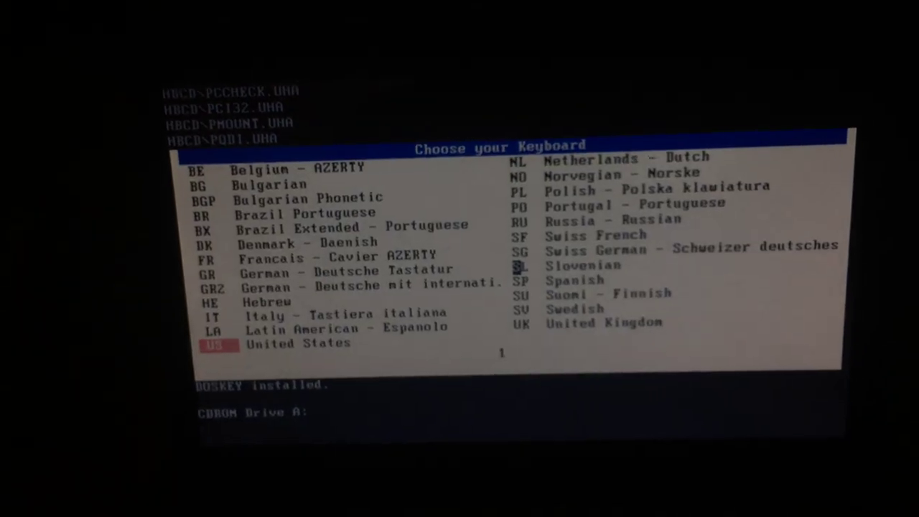
key(Down)
key(Down)
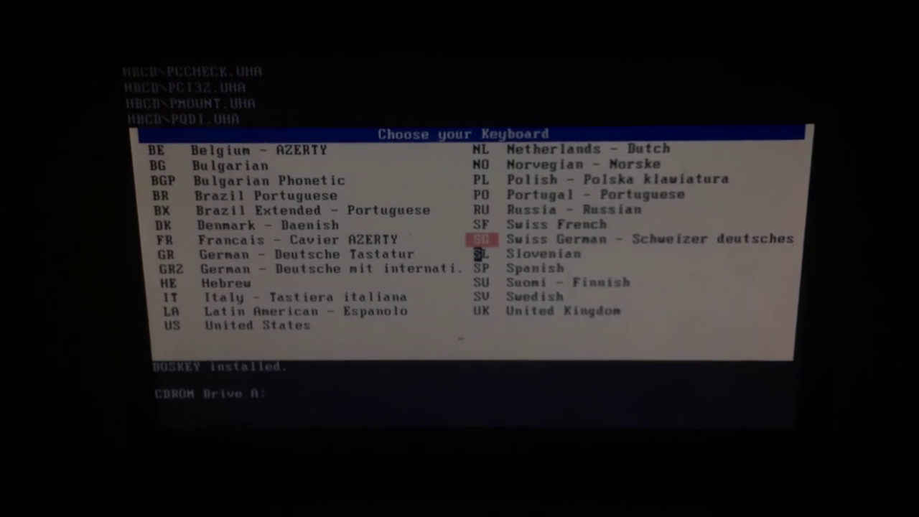
key(Left)
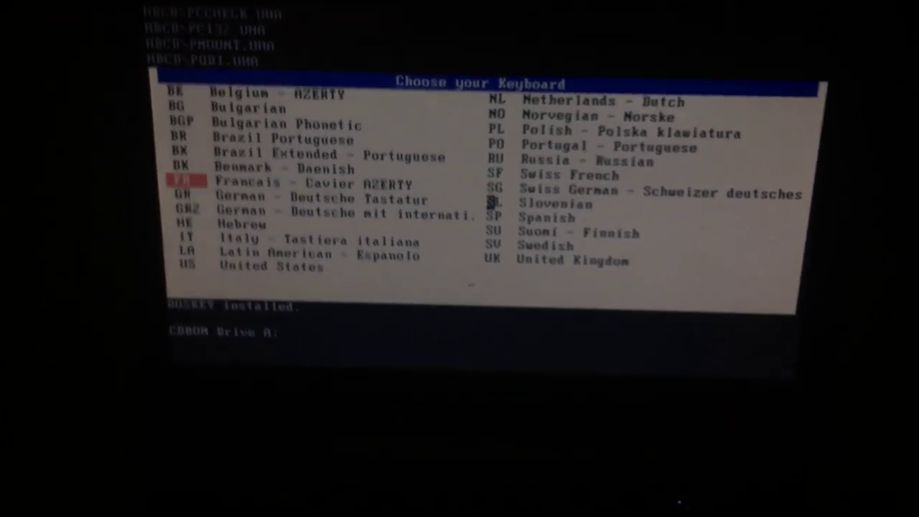
key(Escape)
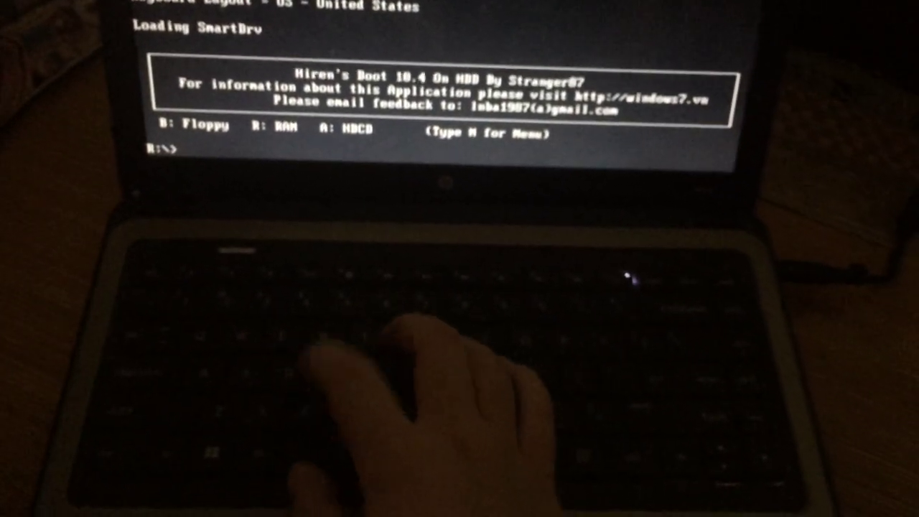
text(c:)
key(Return)
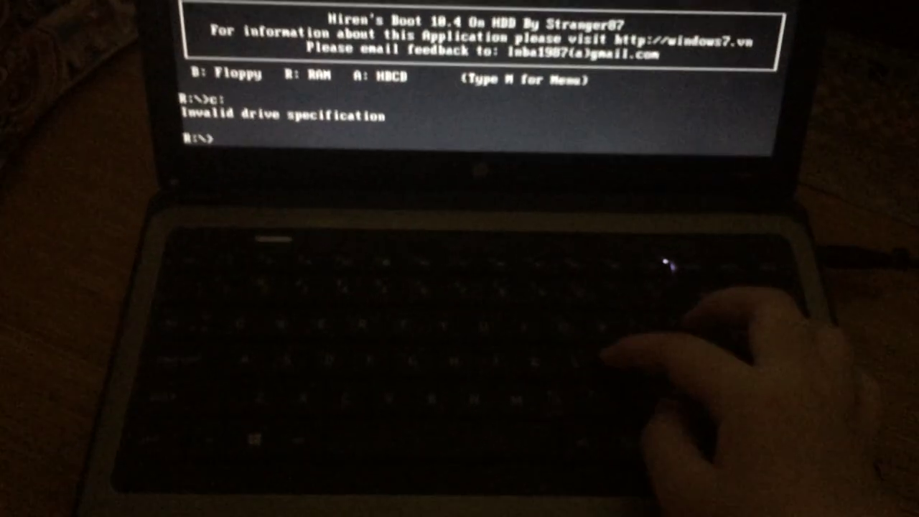